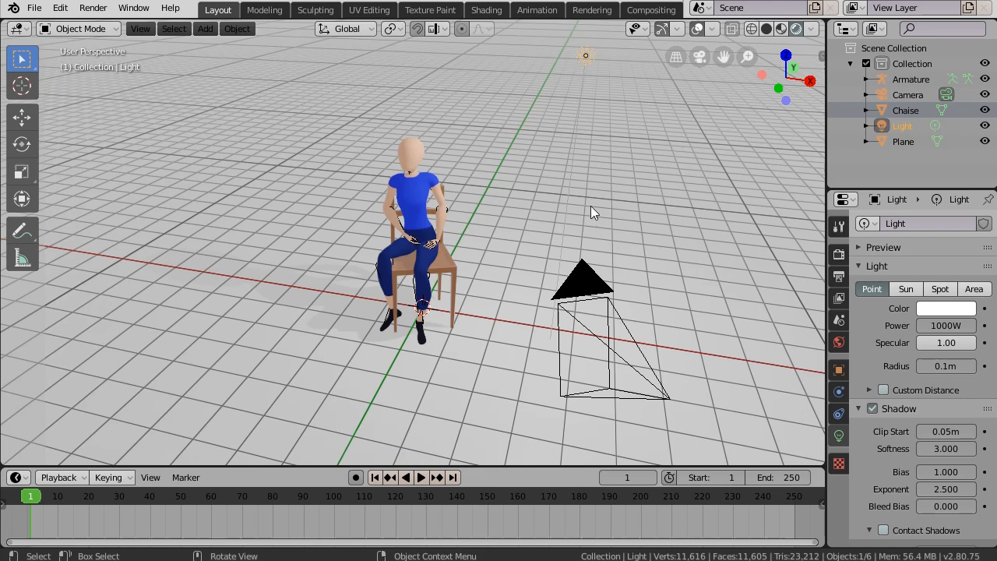
Set the world background strength to 0.1.
{"action": "left_click", "coordinate": [839, 343]}
{"action": "left_click", "coordinate": [956, 345]}
{"action": "type", "text": "0.1"}
{"action": "key", "text": "Return"}
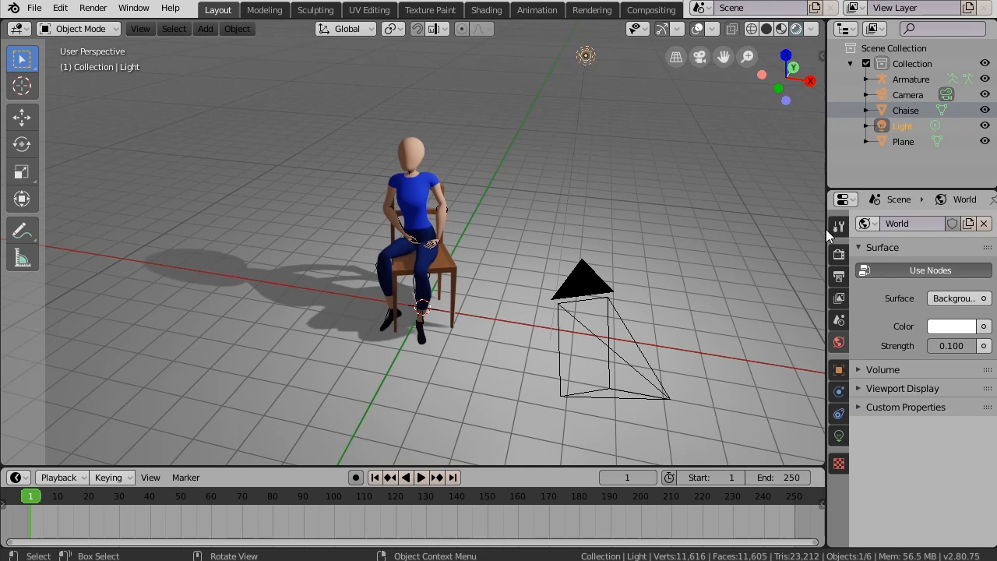
Raise the point light's power to 2000 W.
{"action": "left_click", "coordinate": [839, 436]}
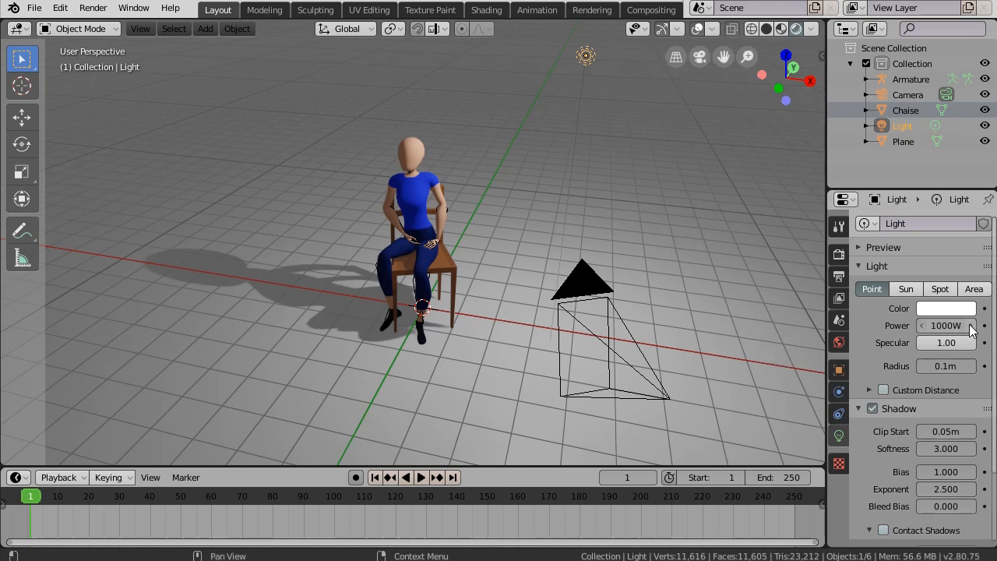
{"action": "left_click", "coordinate": [955, 327]}
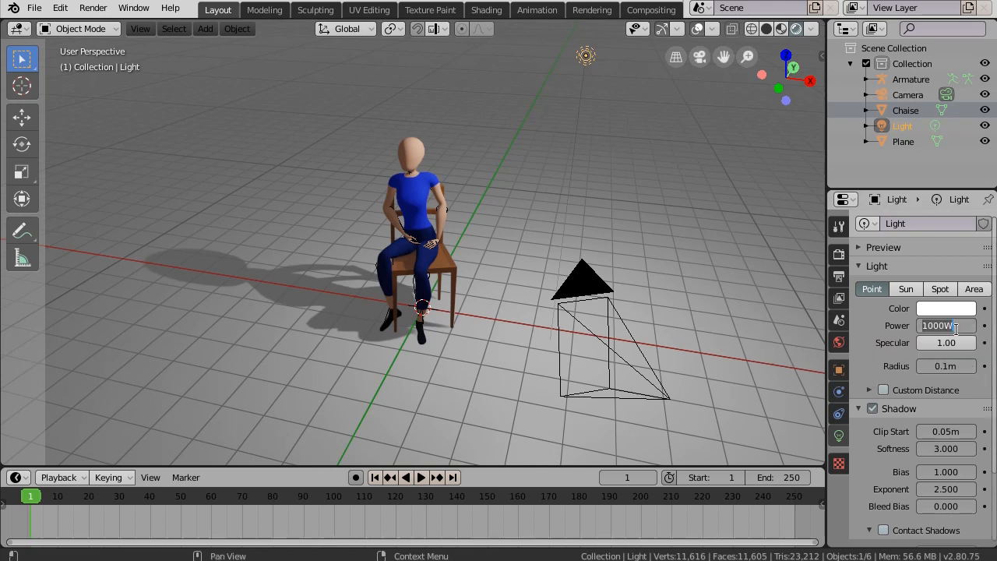
{"action": "type", "text": "2"}
{"action": "key", "text": "Return"}
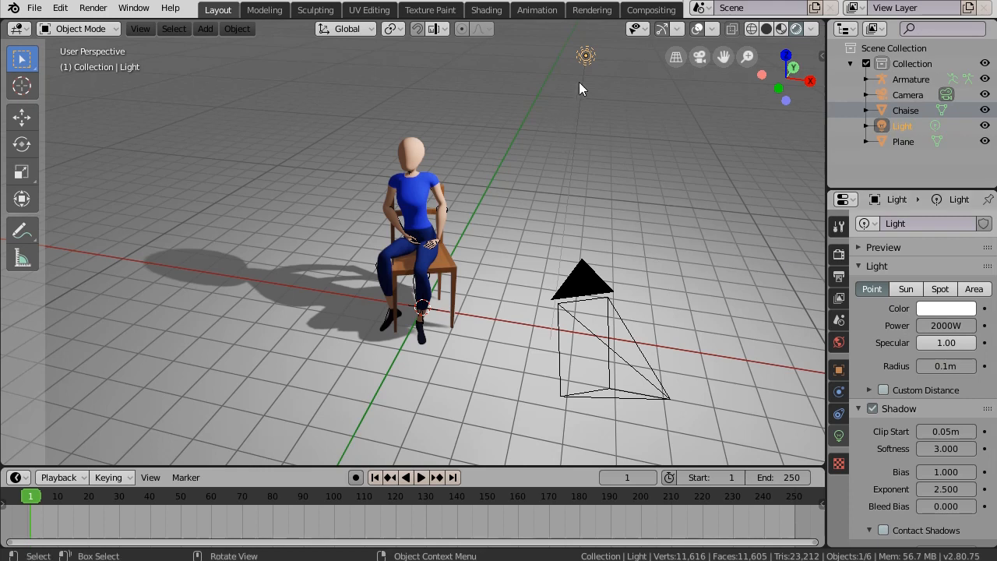
Try the point light directly above the seated figure's head.
{"action": "left_click", "coordinate": [589, 57]}
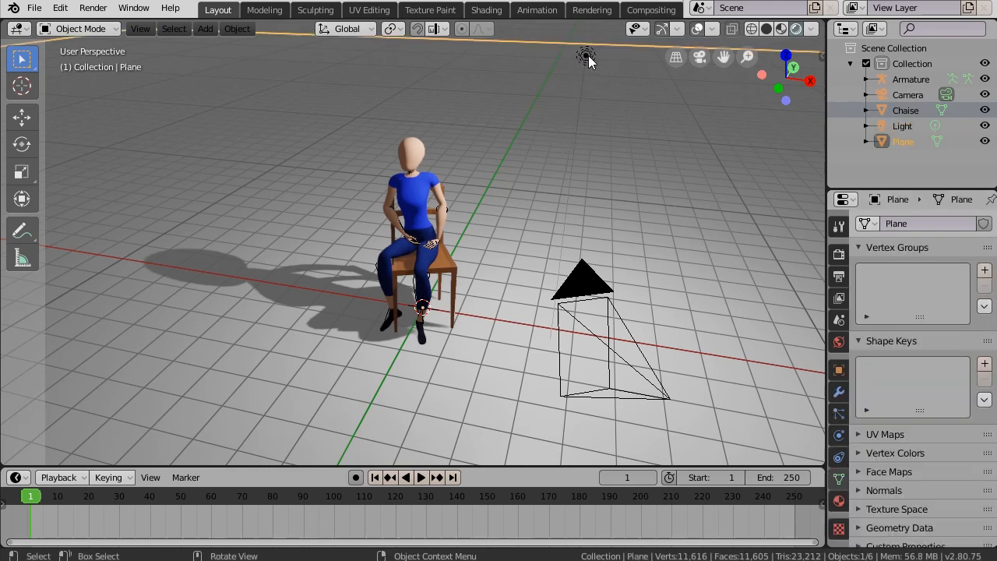
{"action": "left_click", "coordinate": [589, 57]}
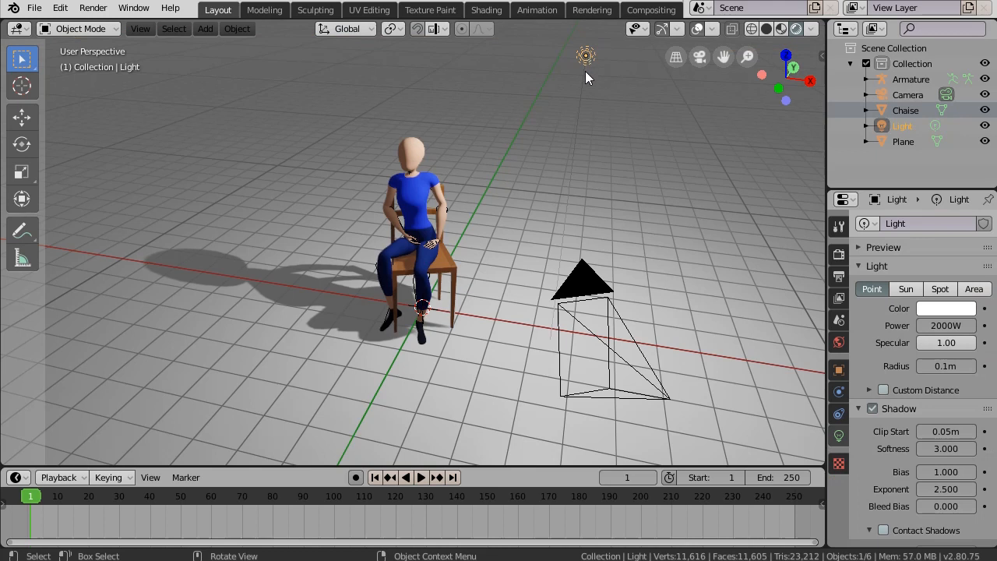
{"action": "key", "text": "g"}
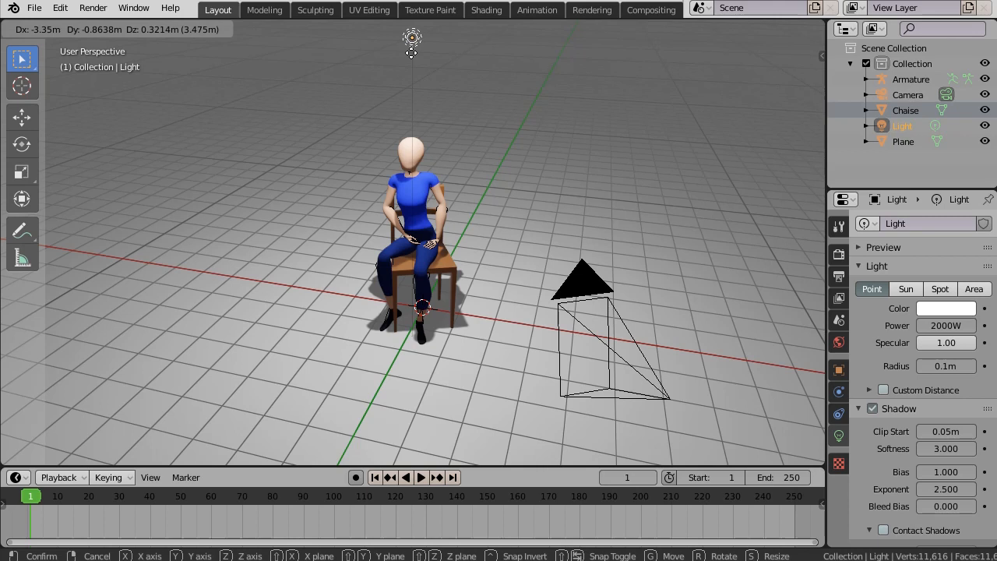
{"action": "left_click", "coordinate": [411, 45]}
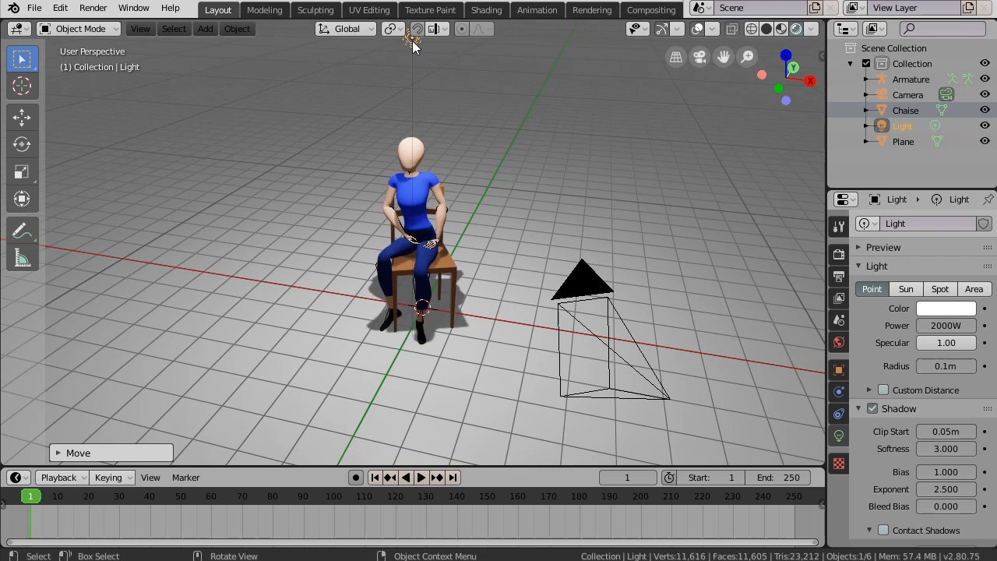
Lower the light and place it to the +X side of the chair, bringing it closer and level with the figure in top view.
{"action": "key", "text": "g"}
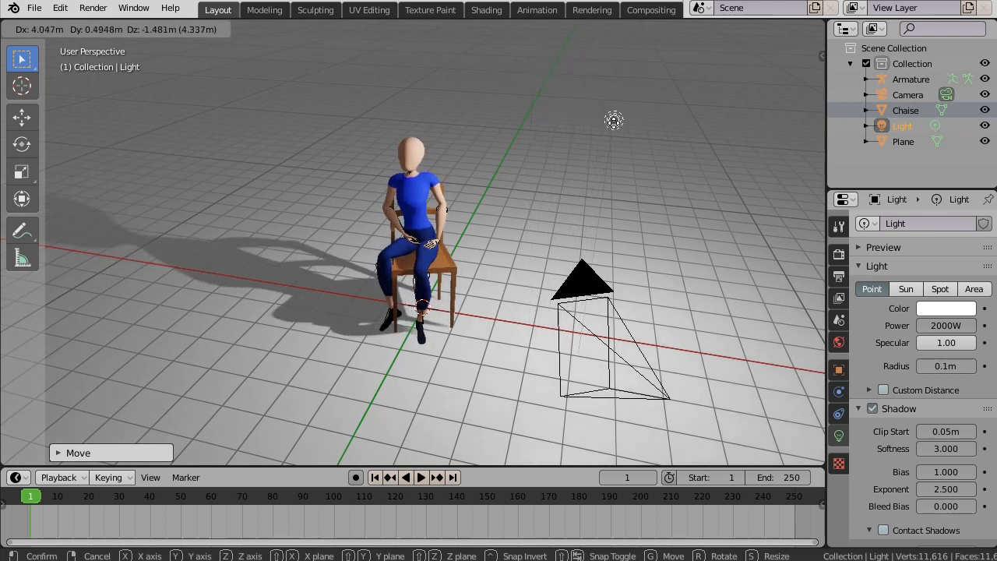
{"action": "left_click", "coordinate": [614, 123]}
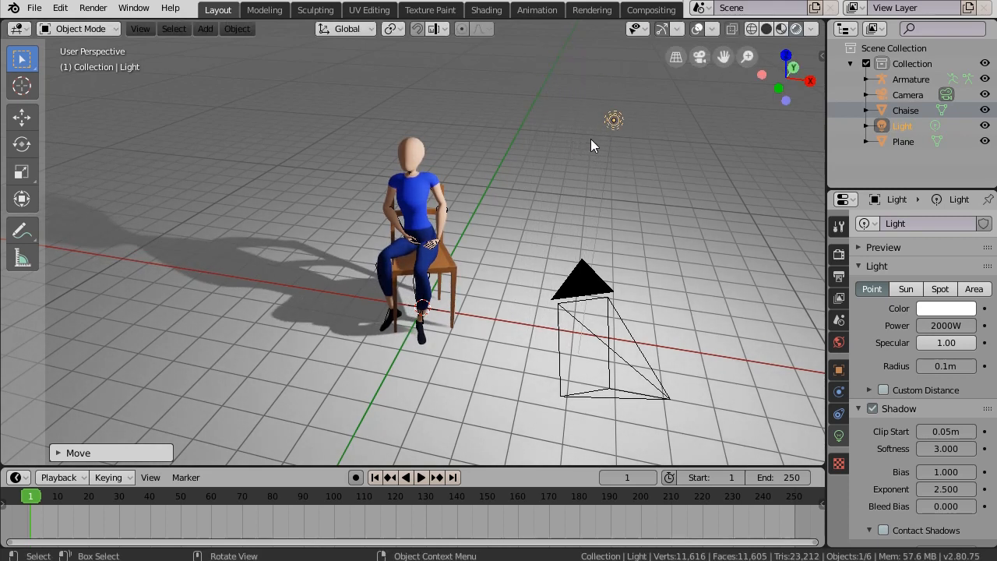
{"action": "key", "text": "KP_7"}
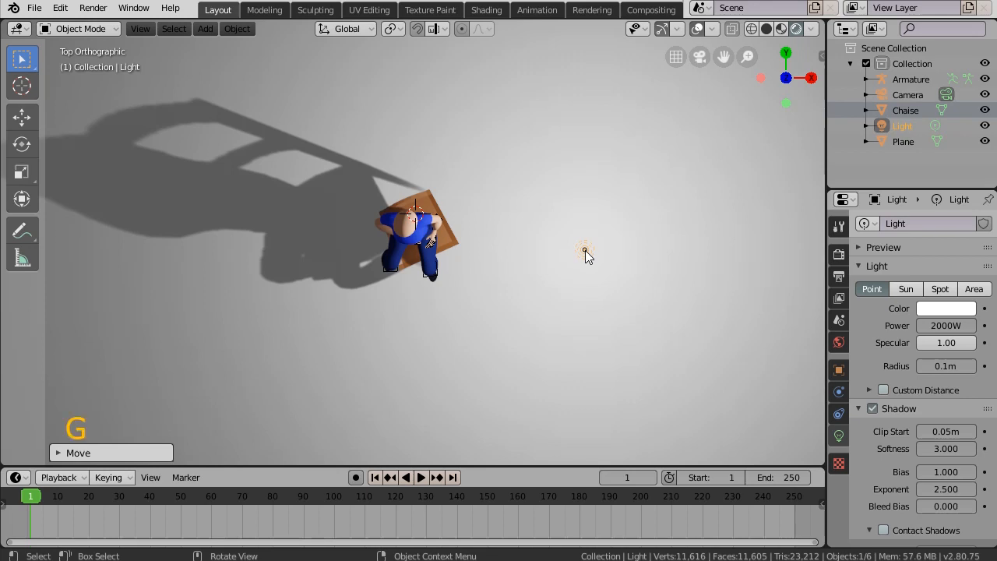
{"action": "key", "text": "g"}
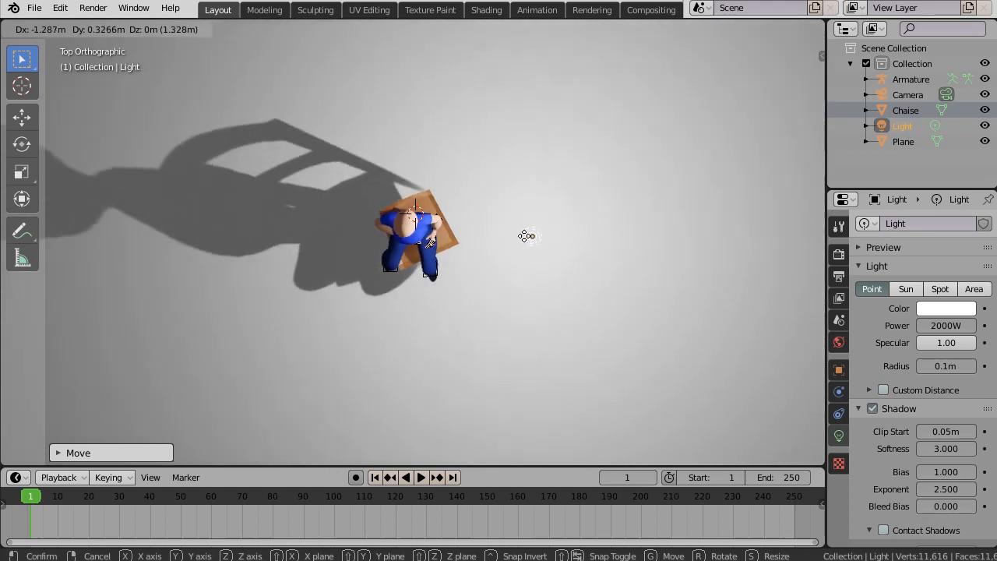
{"action": "left_click", "coordinate": [529, 210]}
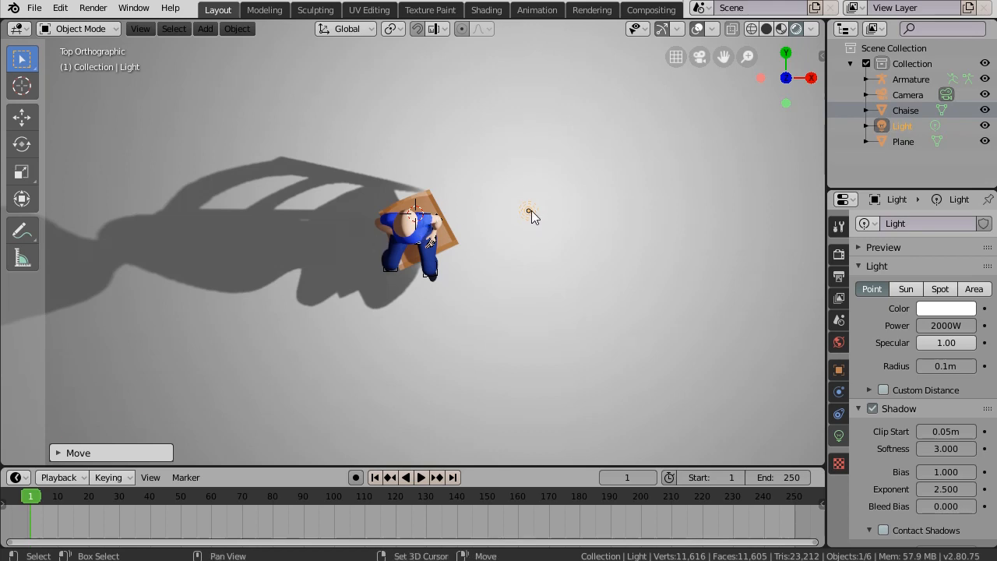
Duplicate the light twice in top view, placing one copy in front of the figure and one behind it on the -X side.
{"action": "key", "text": "shift+d"}
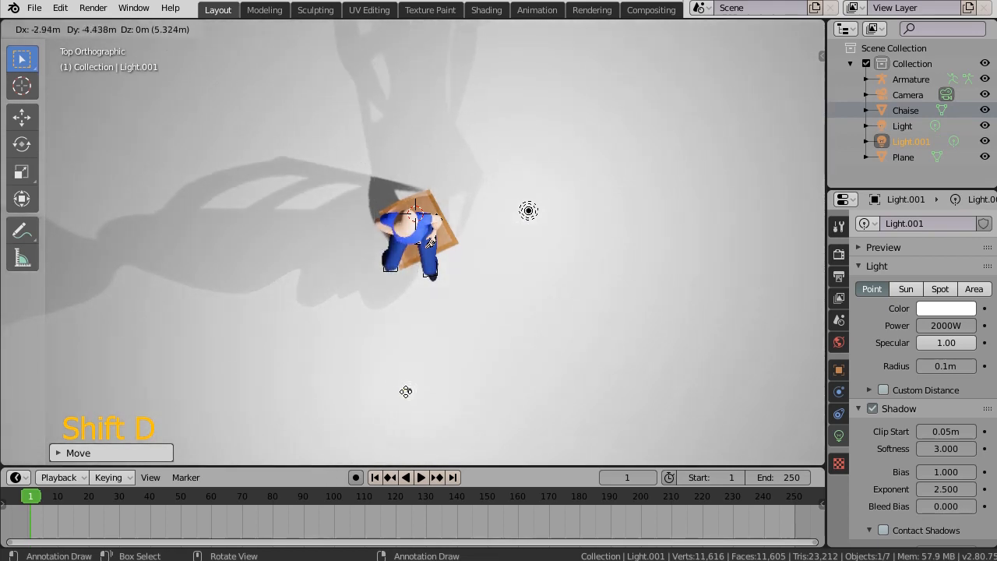
{"action": "left_click", "coordinate": [376, 396]}
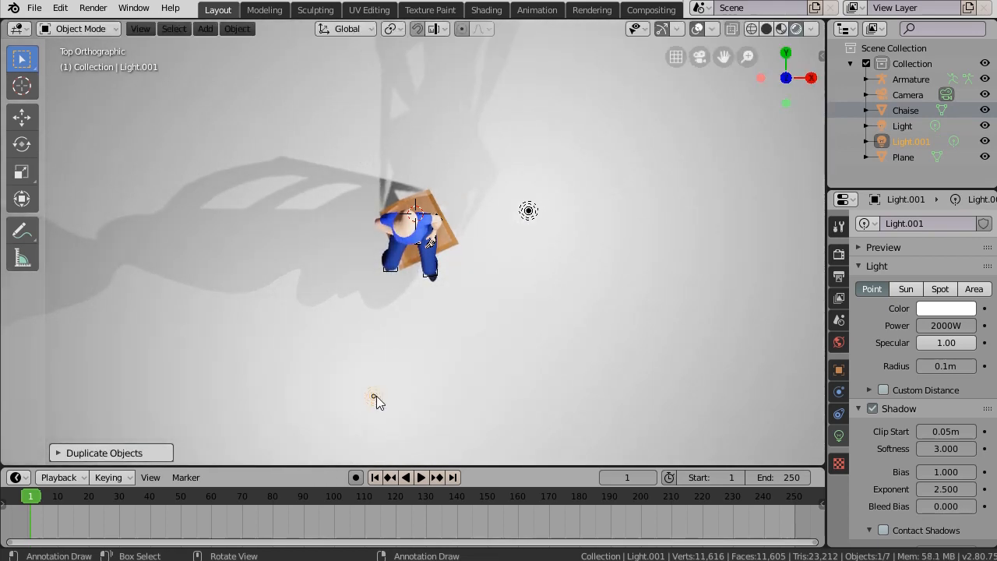
{"action": "key", "text": "shift+d"}
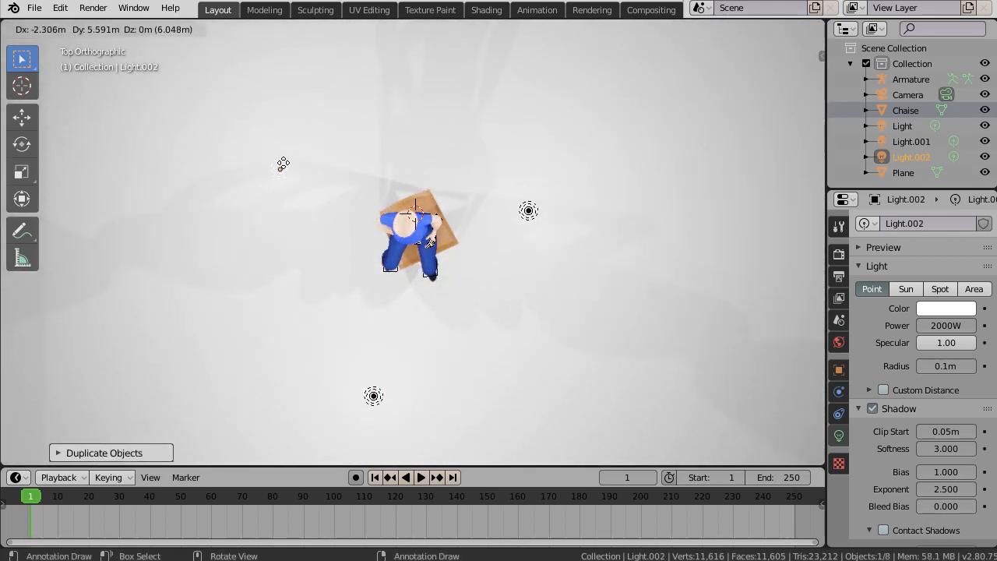
{"action": "left_click", "coordinate": [269, 167]}
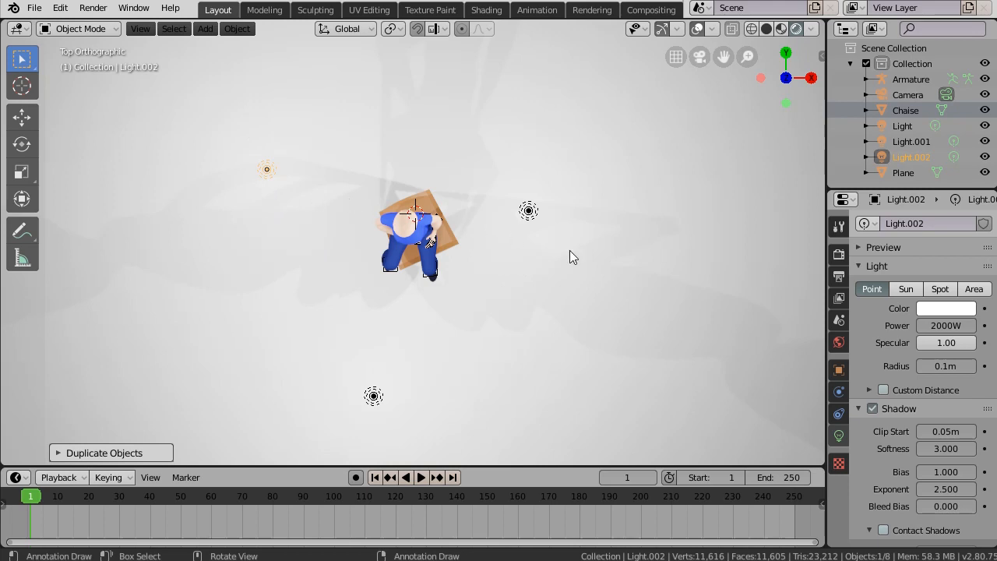
Lower the light in front of the figure by about 3.2 m along the global Z axis.
{"action": "middle_click_drag", "start_coordinate": [535, 327], "coordinate": [491, 216]}
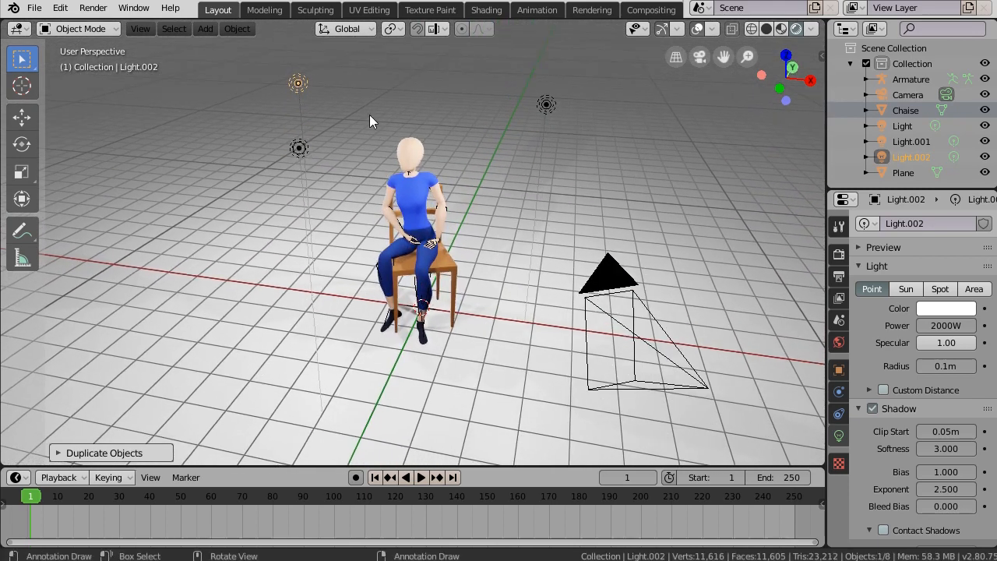
{"action": "left_click", "coordinate": [299, 149]}
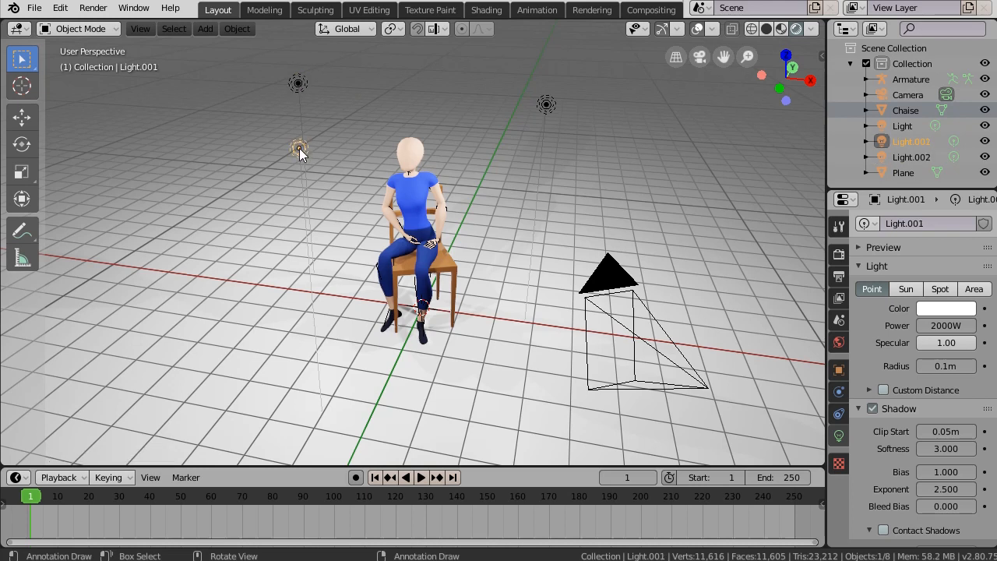
{"action": "key", "text": "g"}
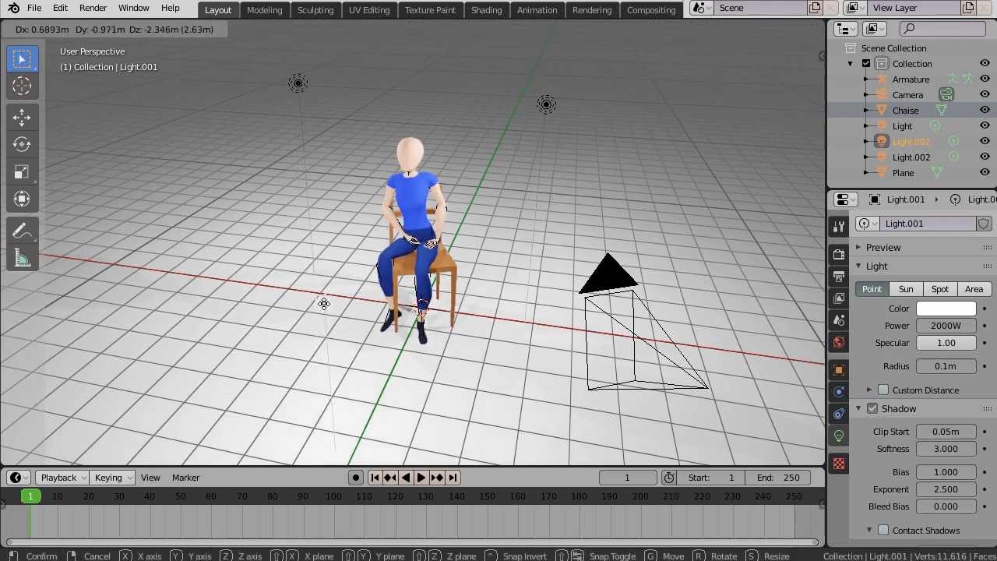
{"action": "key", "text": "z"}
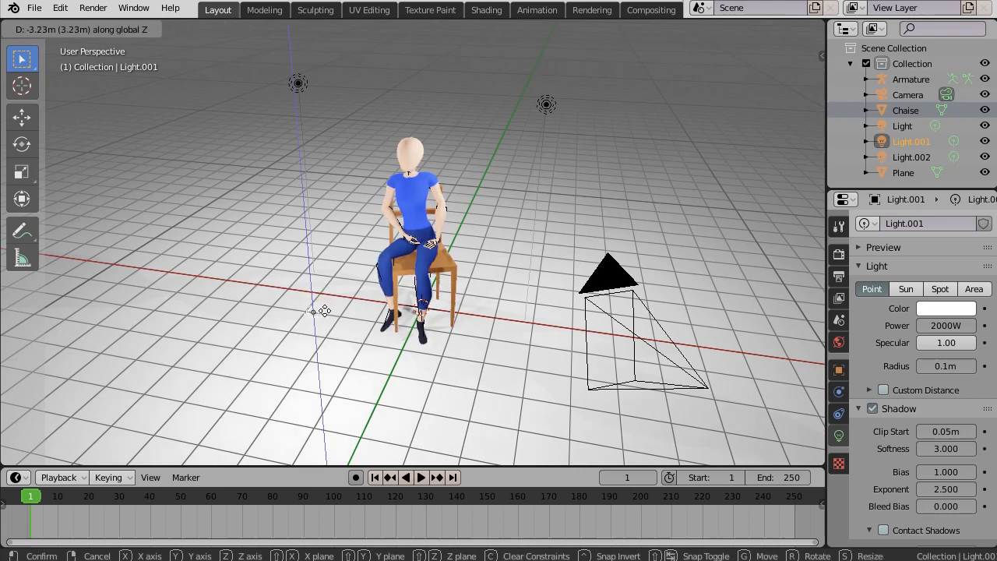
{"action": "left_click", "coordinate": [324, 310]}
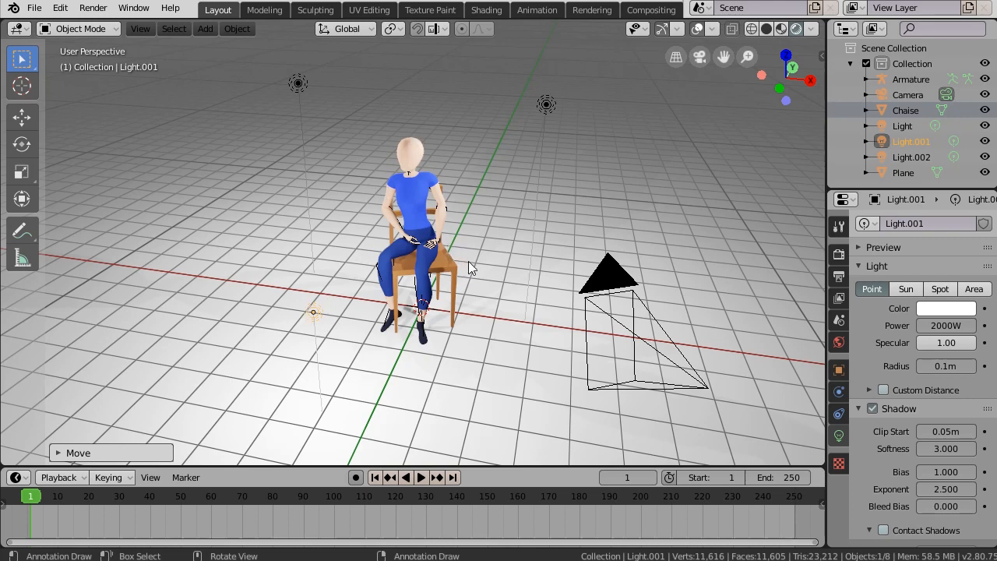
Raise the light behind the figure along the global Z axis.
{"action": "middle_click_drag", "start_coordinate": [465, 311], "coordinate": [401, 254]}
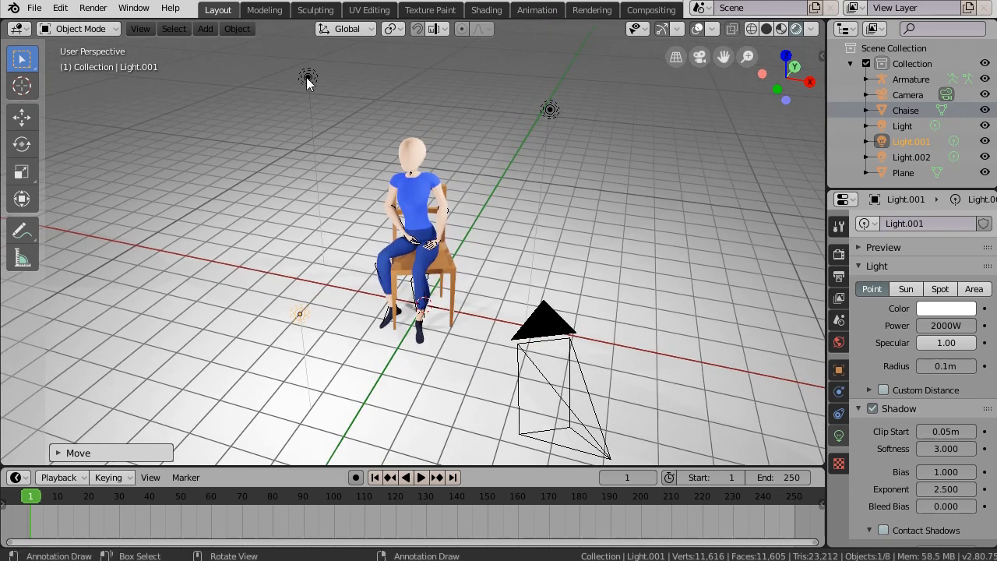
{"action": "left_click", "coordinate": [308, 80]}
{"action": "key", "text": "g"}
{"action": "key", "text": "z"}
{"action": "left_click", "coordinate": [306, 42]}
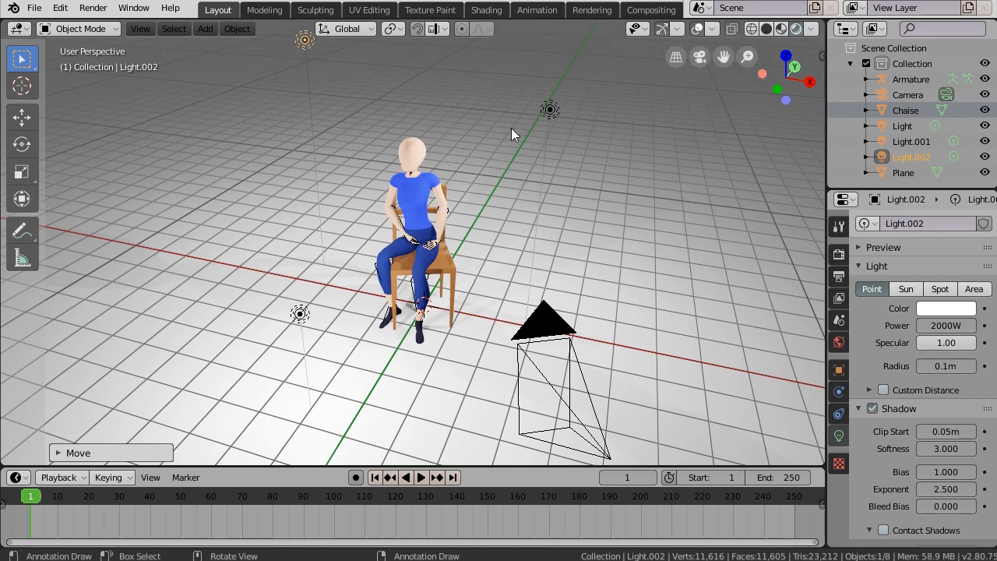
Disable shadows for the low front light, Light.001, and set its power to 200 W.
{"action": "left_click", "coordinate": [550, 111]}
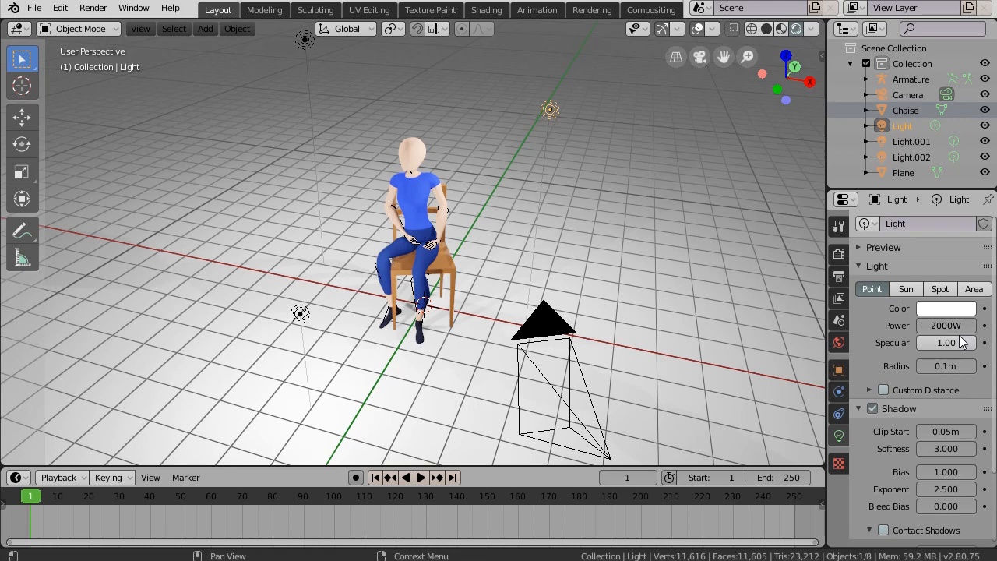
{"action": "left_click", "coordinate": [299, 314]}
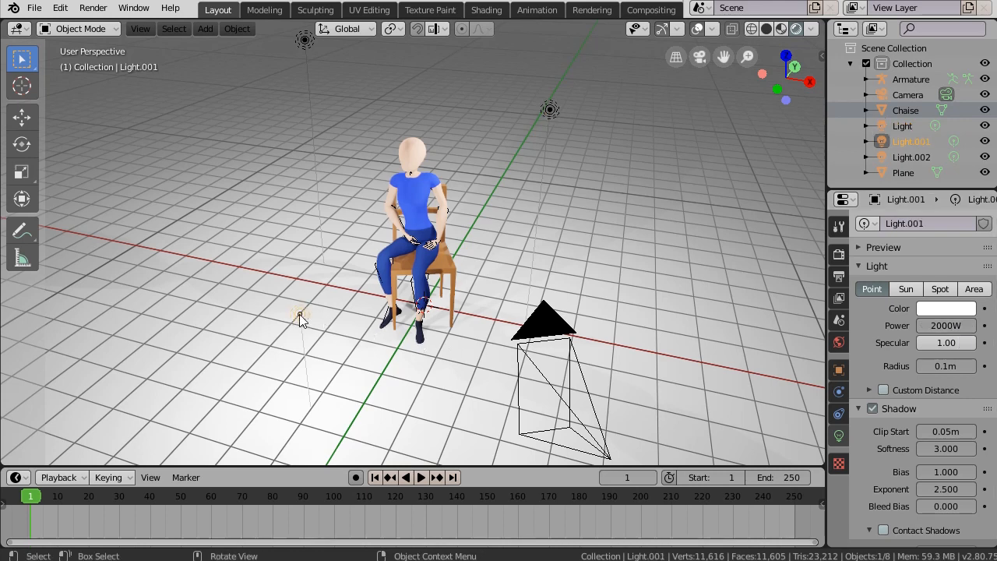
{"action": "left_click", "coordinate": [872, 408]}
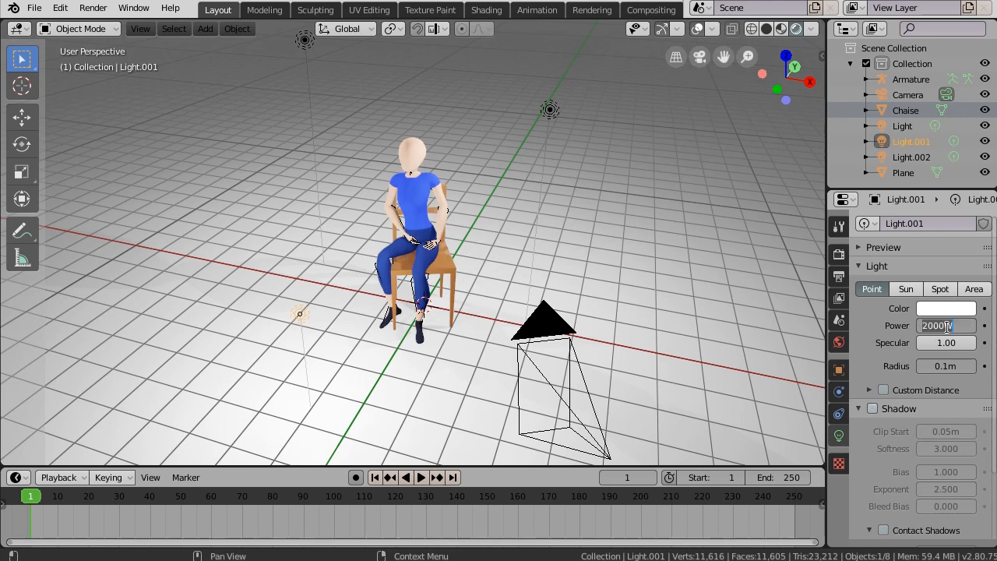
{"action": "type", "text": "200"}
{"action": "key", "text": "Return"}
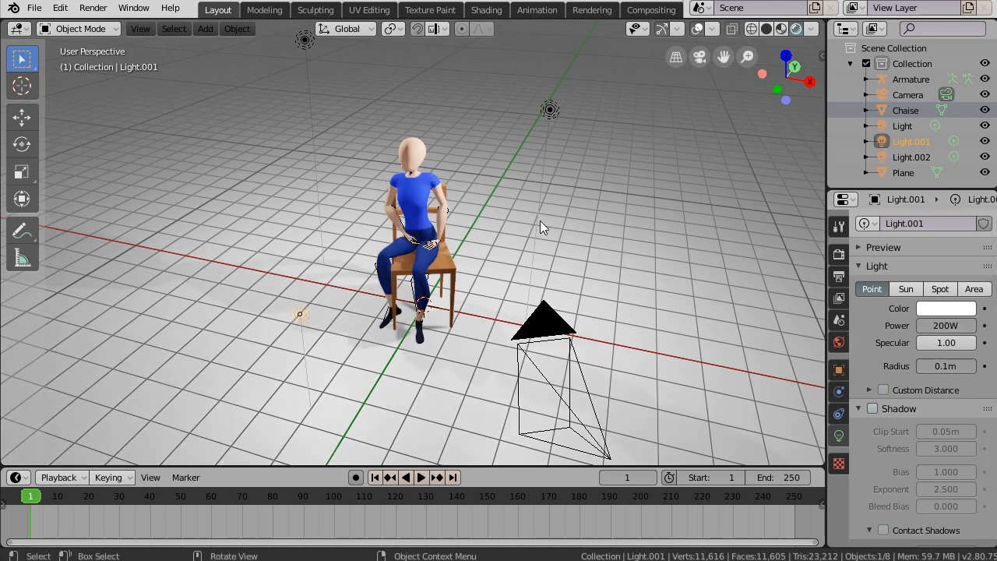
Set the power of the high rear light, Light.002, to 200 W and disable its shadows.
{"action": "left_click", "coordinate": [301, 41]}
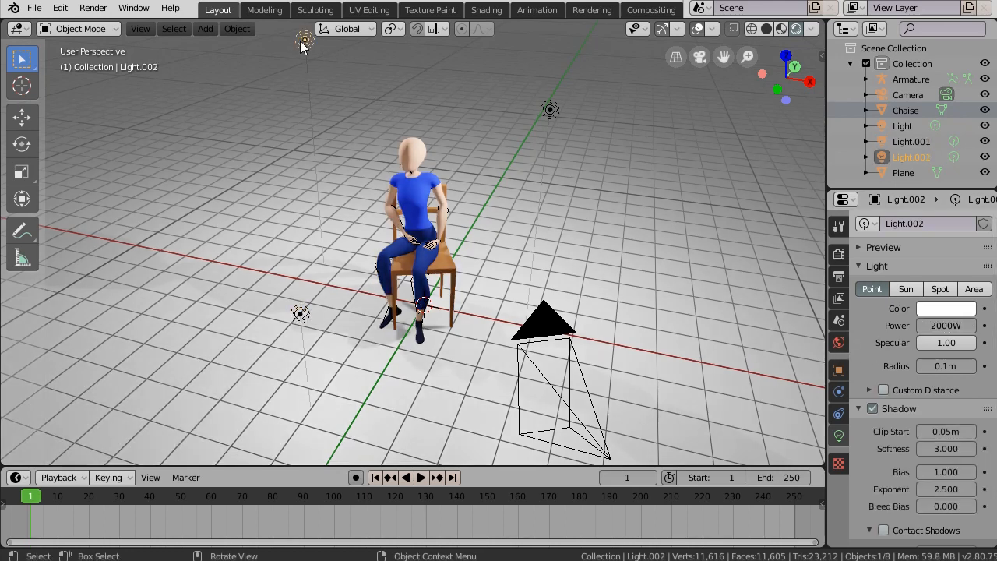
{"action": "left_click", "coordinate": [933, 326]}
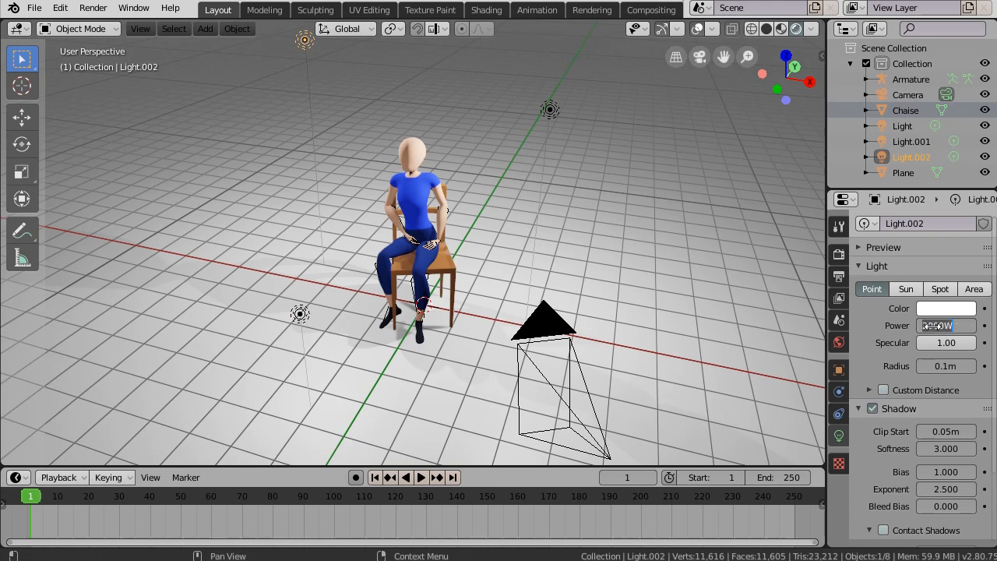
{"action": "type", "text": "200"}
{"action": "key", "text": "Return"}
{"action": "left_click", "coordinate": [873, 408]}
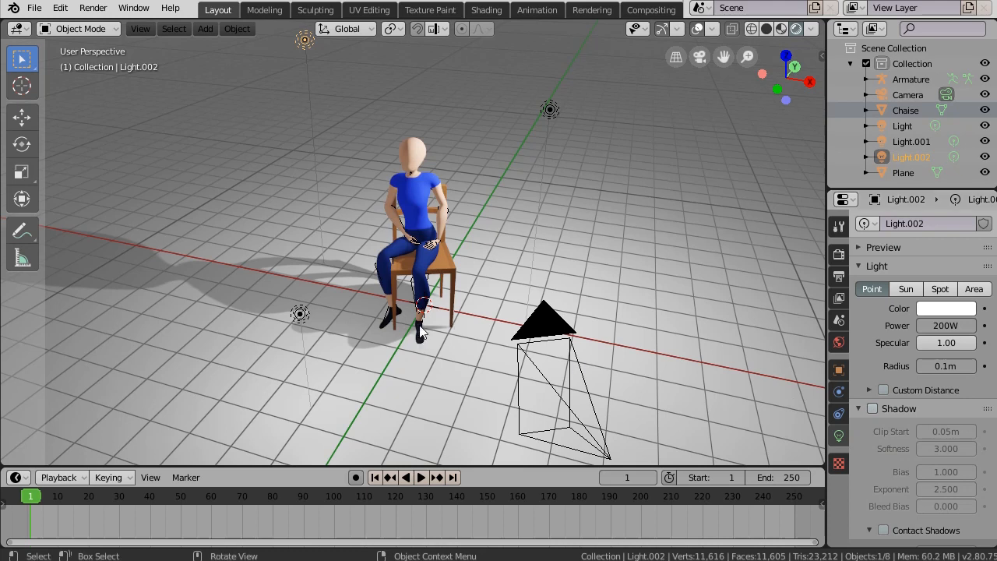
Looking through the camera, move the main light about -1.15 m along the global Y axis.
{"action": "middle_click_drag", "start_coordinate": [439, 384], "coordinate": [389, 378]}
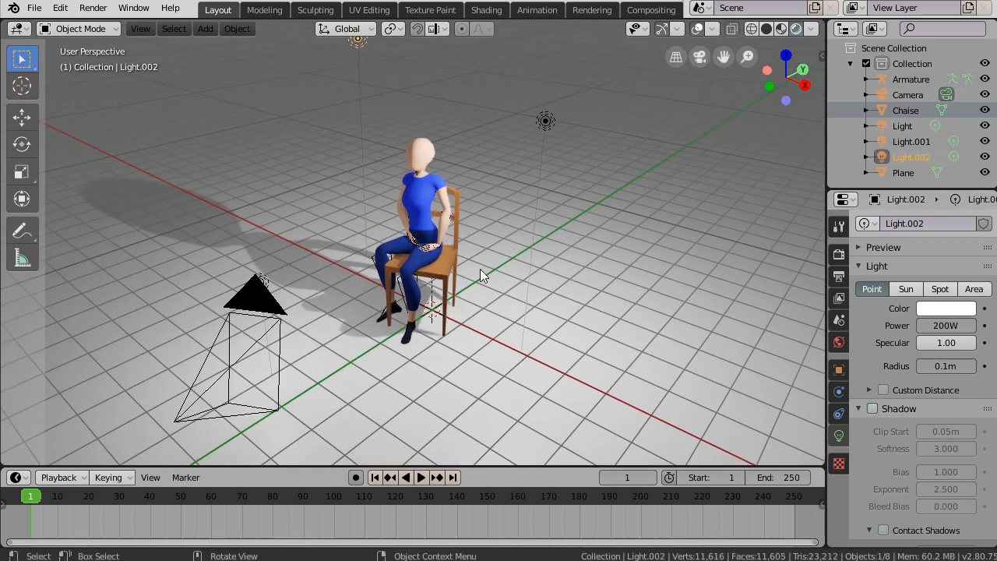
{"action": "key", "text": "KP_0"}
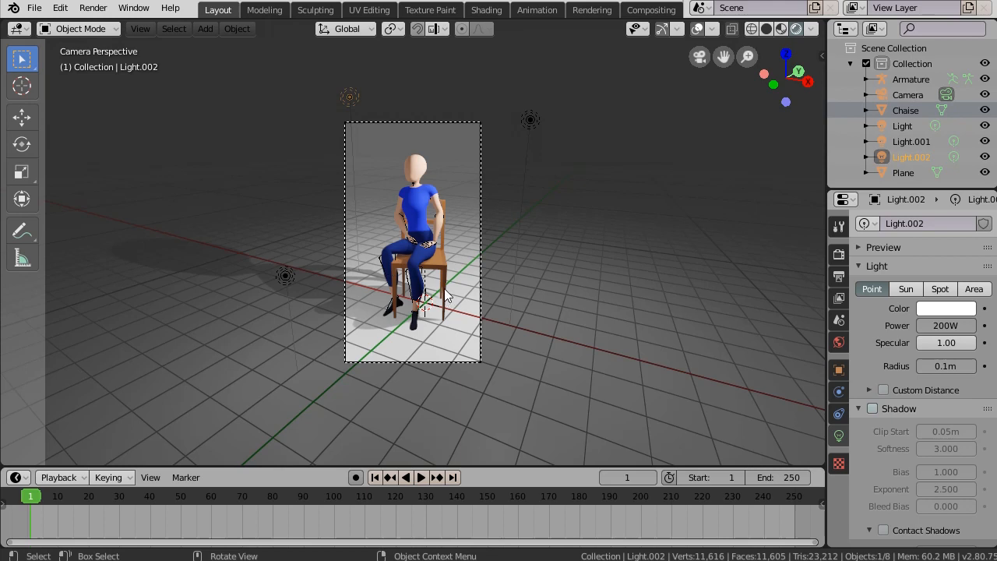
{"action": "left_click", "coordinate": [534, 119]}
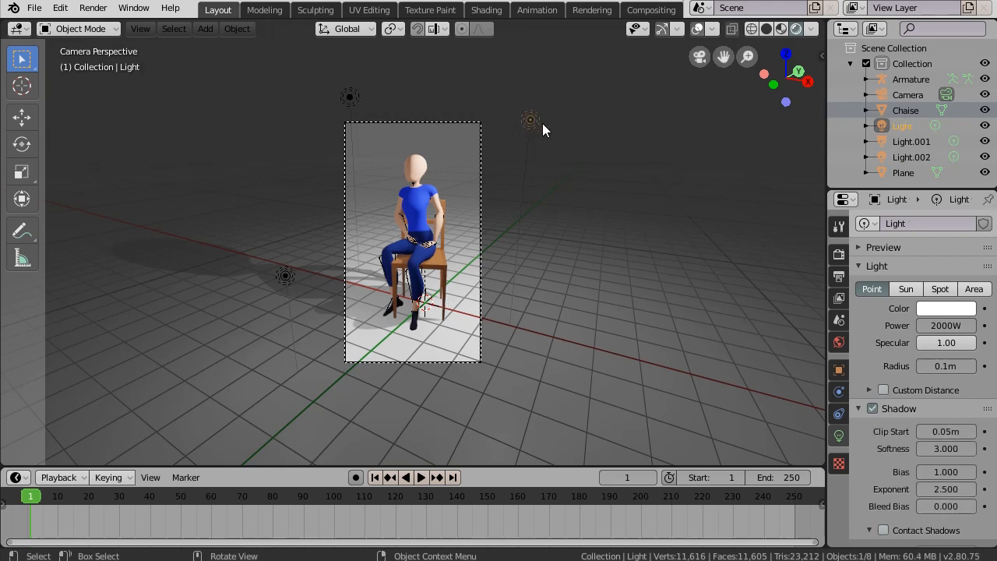
{"action": "key", "text": "g"}
{"action": "key", "text": "y"}
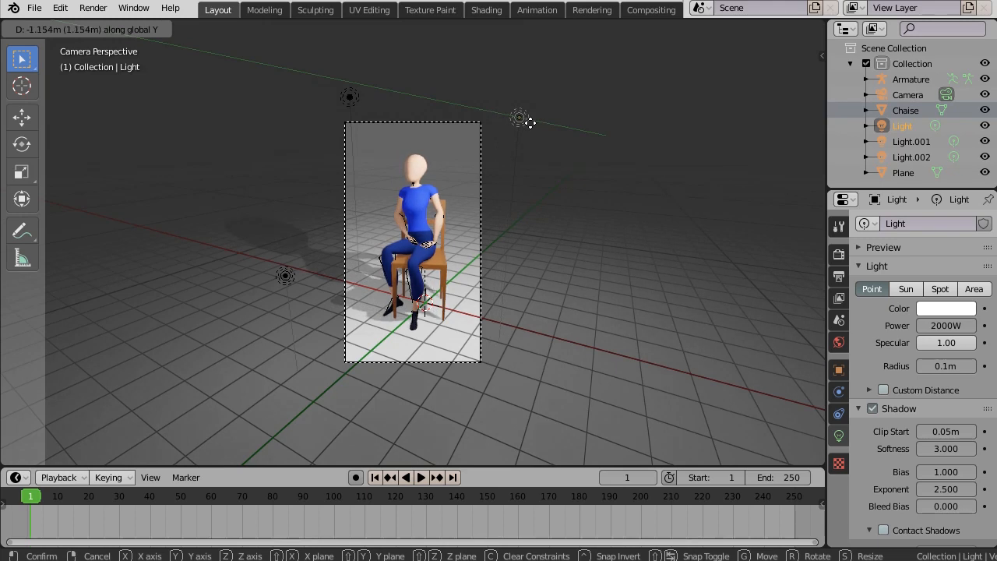
{"action": "left_click", "coordinate": [530, 123]}
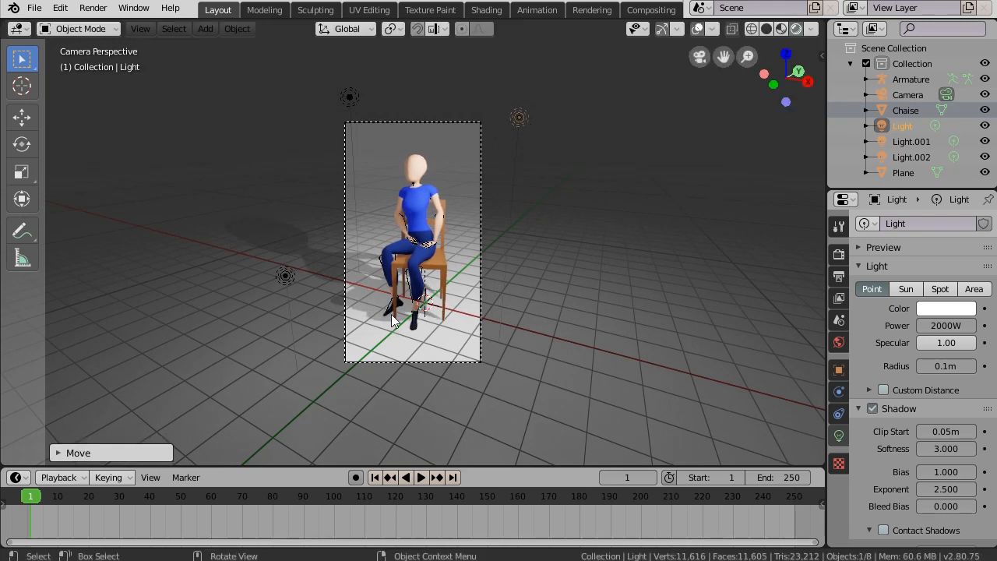
Set the main light's shadow softness to 9.300.
{"action": "scroll", "coordinate": [391, 318], "scroll_direction": "up", "scroll_amount": 2}
{"action": "middle_click_drag", "start_coordinate": [391, 314], "coordinate": [444, 347]}
{"action": "scroll", "coordinate": [386, 356], "scroll_direction": "up", "scroll_amount": 1}
{"action": "scroll", "coordinate": [386, 356], "scroll_direction": "up", "scroll_amount": 1}
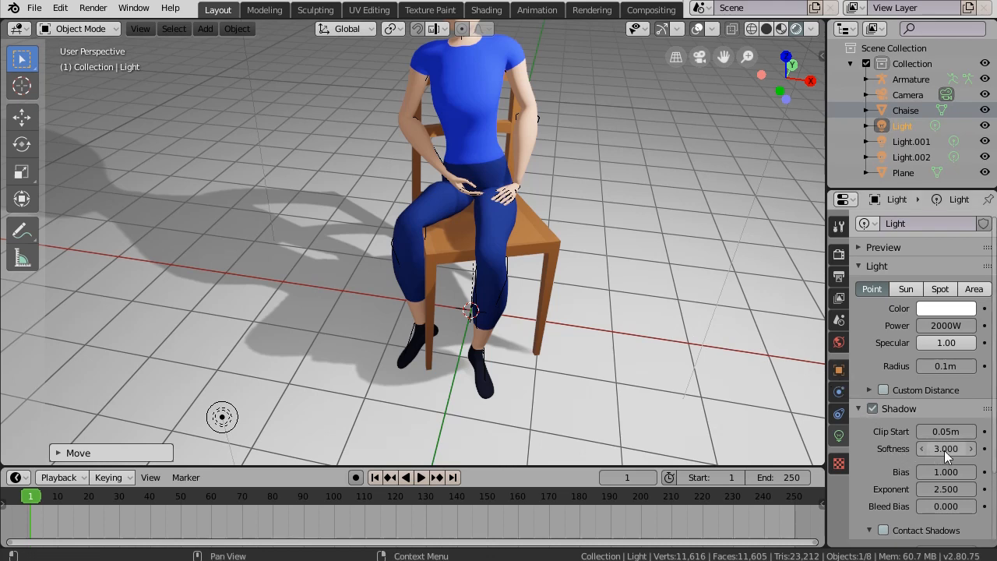
{"action": "left_click_drag", "start_coordinate": [965, 456], "coordinate": [912, 456]}
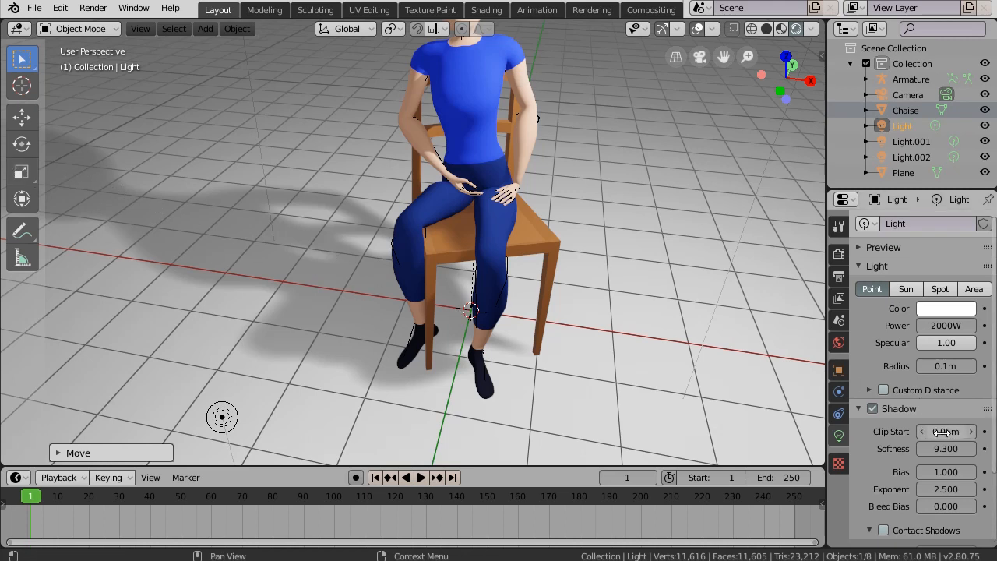
Set the main light's shadow clip start to 3.8 m.
{"action": "left_click_drag", "start_coordinate": [945, 431], "coordinate": [976, 431]}
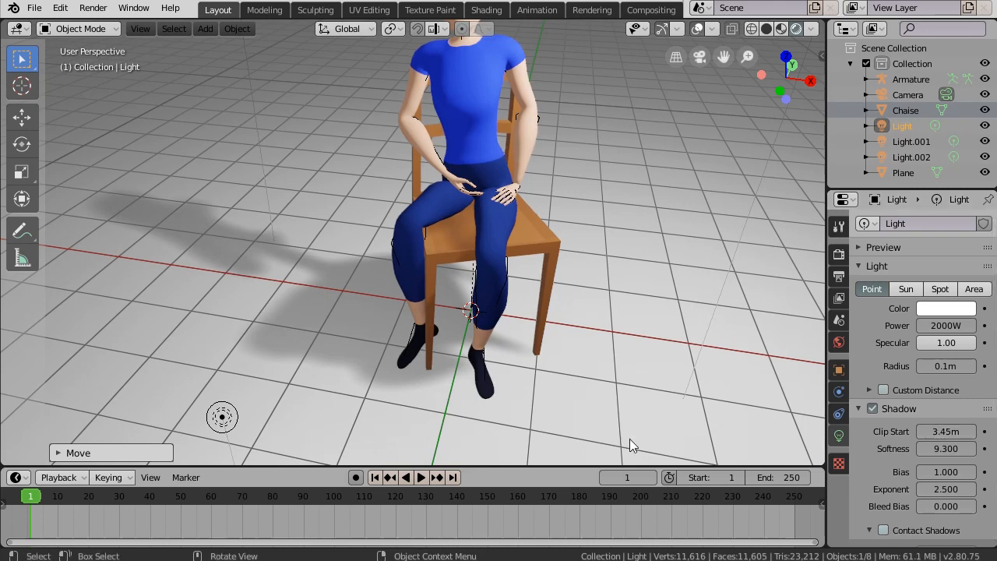
{"action": "scroll", "coordinate": [545, 341], "scroll_direction": "down", "scroll_amount": 2}
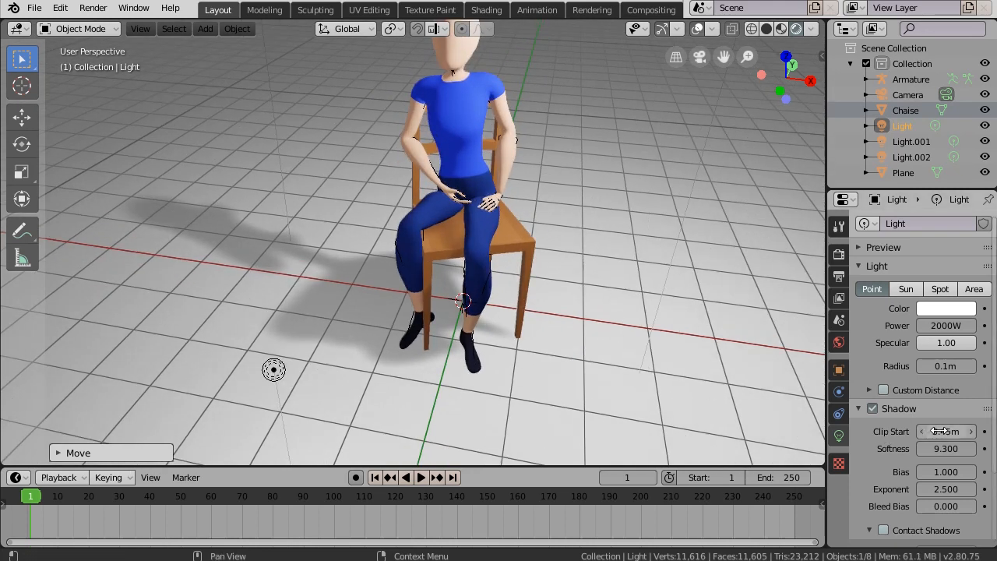
{"action": "left_click_drag", "start_coordinate": [944, 430], "coordinate": [977, 421]}
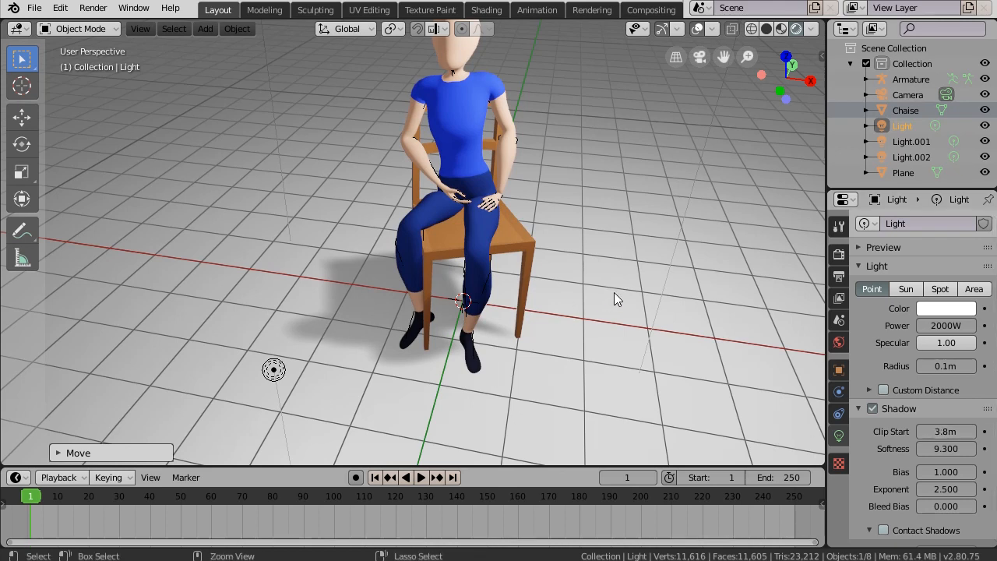
Try turquoise, violet and pink tints on the main light, settling on warm cream with hue 0.125, saturation 0.207 and value 1.000.
{"action": "scroll", "coordinate": [656, 252], "scroll_direction": "down", "scroll_amount": 3}
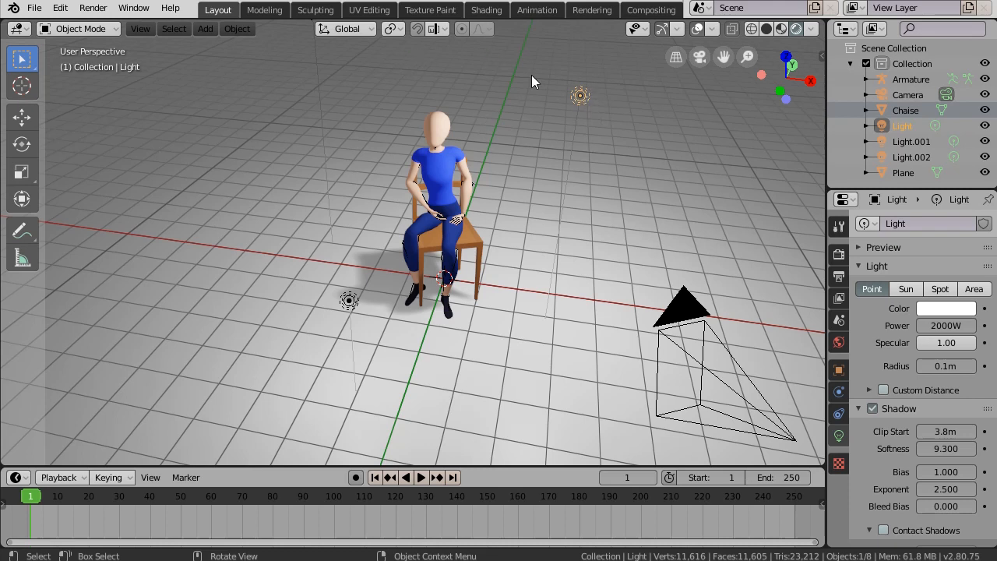
{"action": "left_click", "coordinate": [938, 308]}
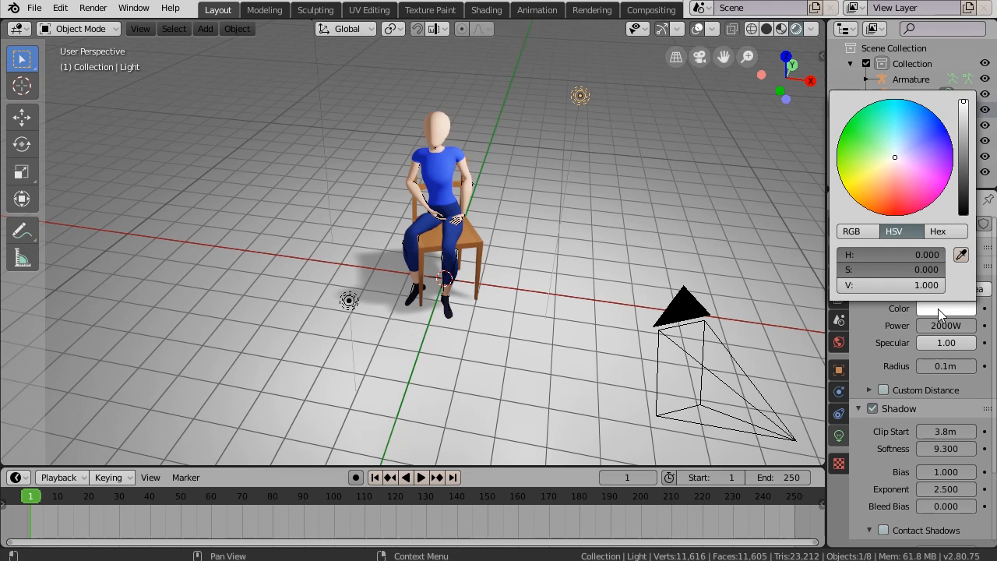
{"action": "left_click", "coordinate": [886, 137]}
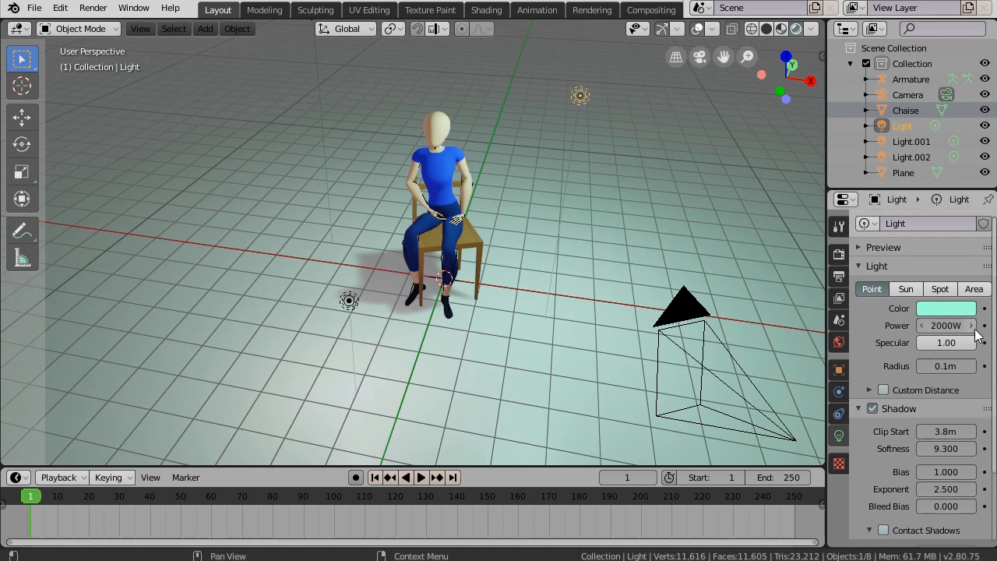
{"action": "left_click", "coordinate": [944, 307]}
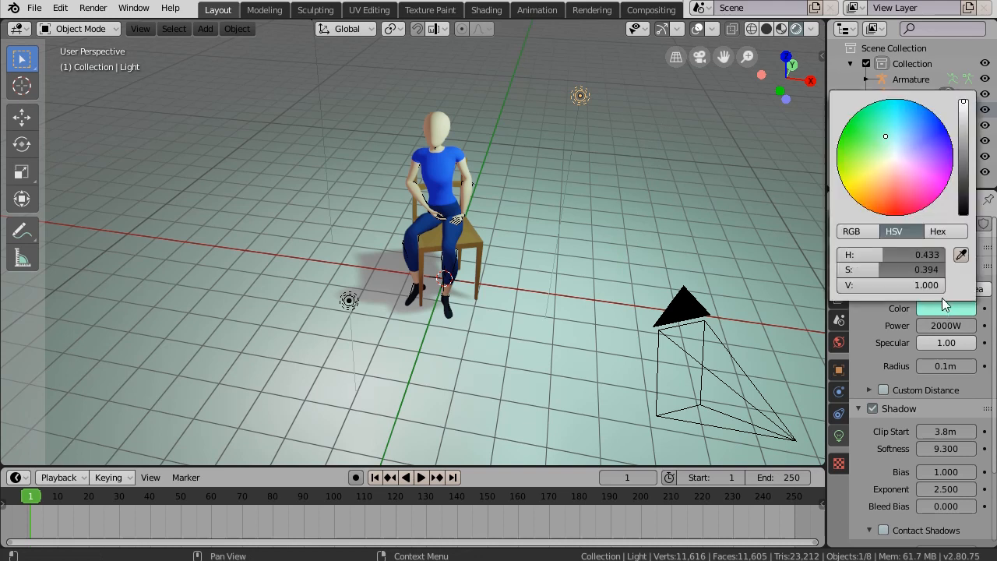
{"action": "left_click", "coordinate": [922, 154]}
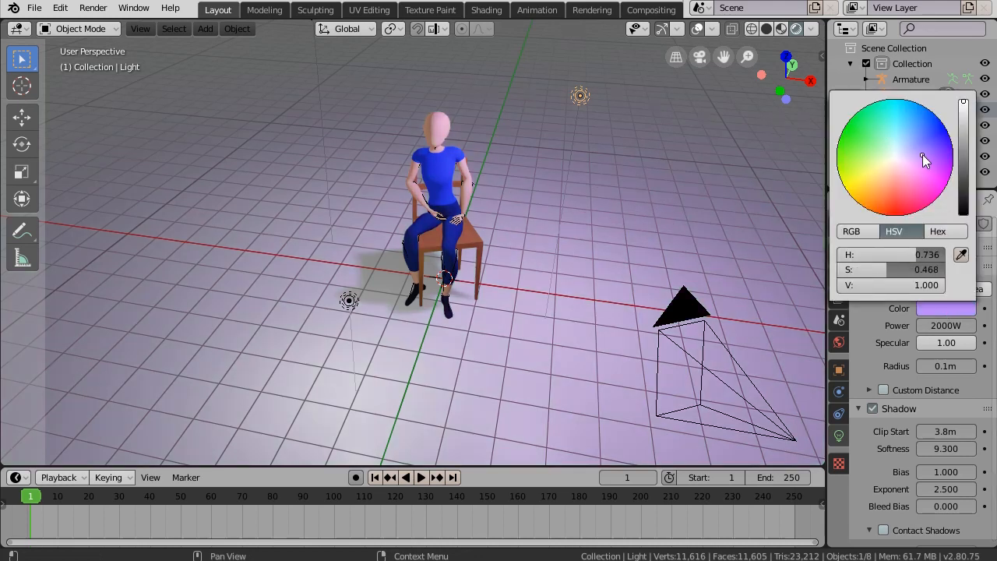
{"action": "left_click", "coordinate": [897, 182]}
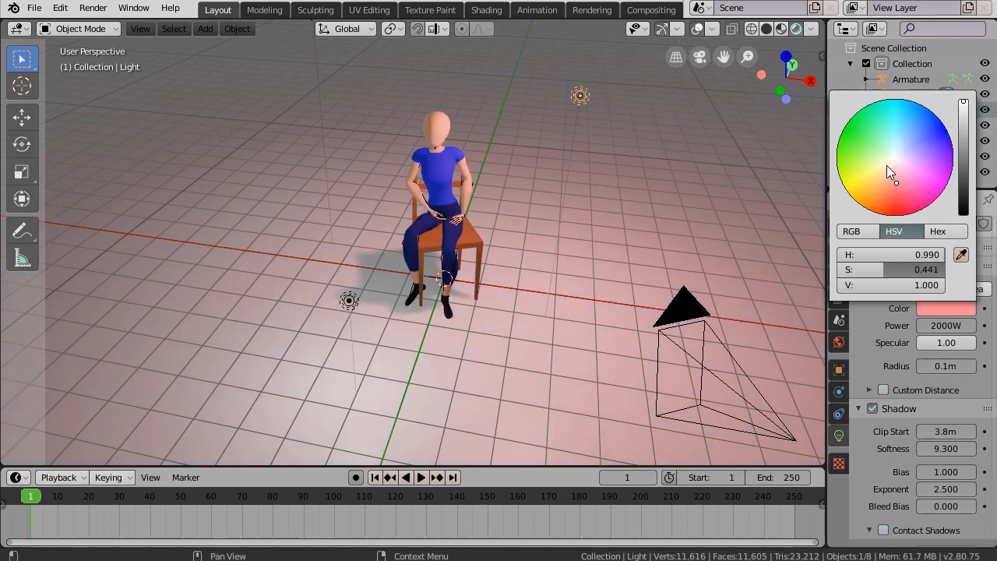
{"action": "left_click", "coordinate": [887, 168]}
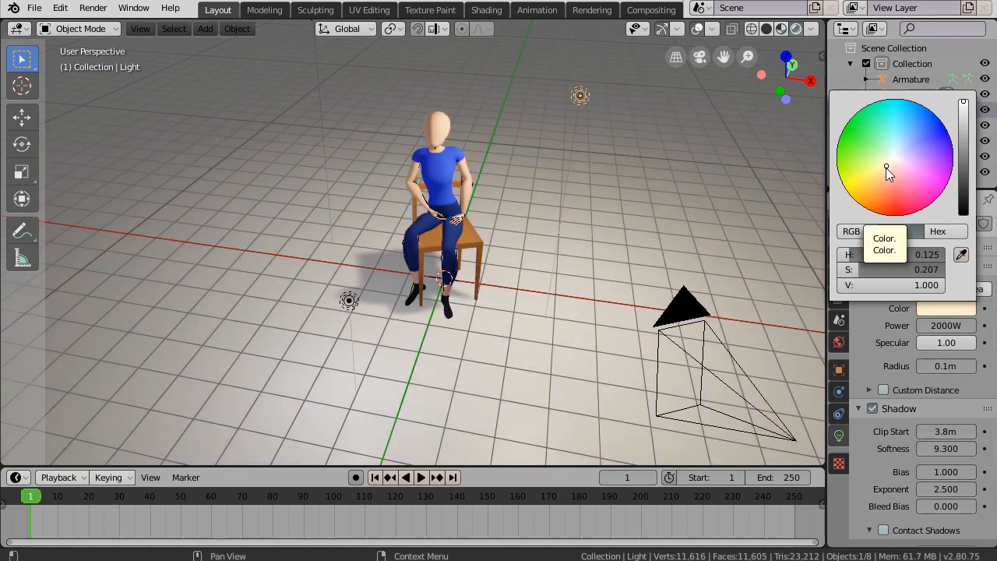